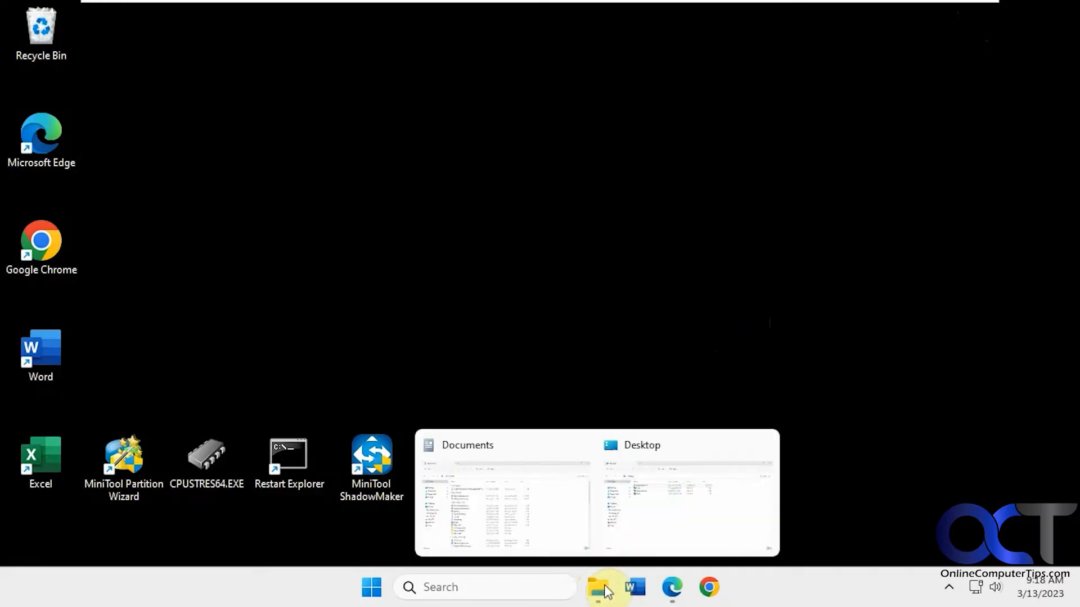
Step: Snap the Documents window left and Desktop window right, then bring Edge forward
{"action": "left_click", "coordinate": [540, 510]}
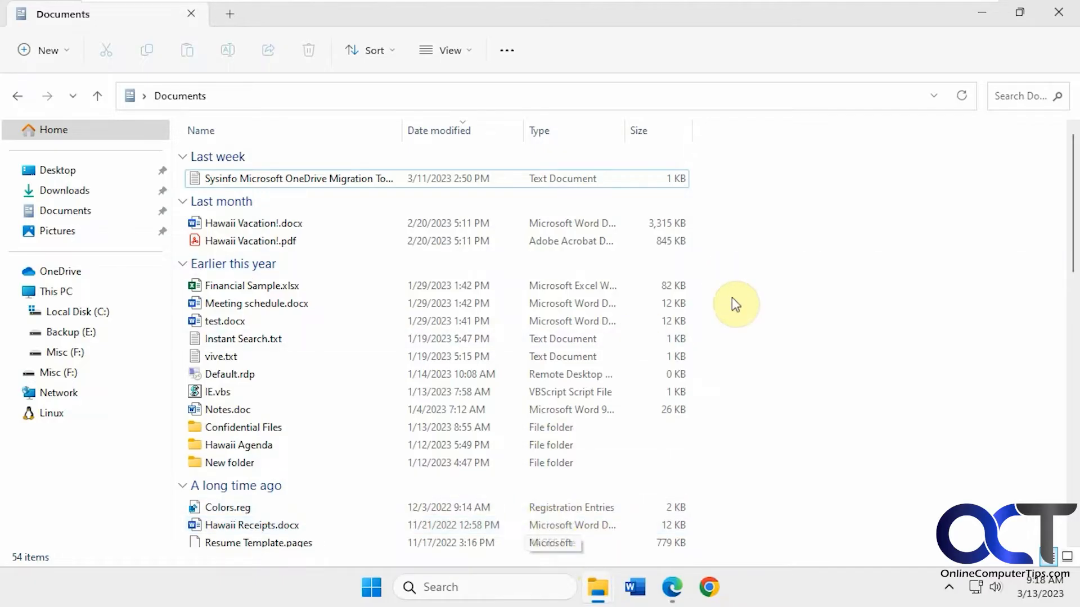
{"action": "left_click_drag", "start_coordinate": [719, 28], "coordinate": [5, 161]}
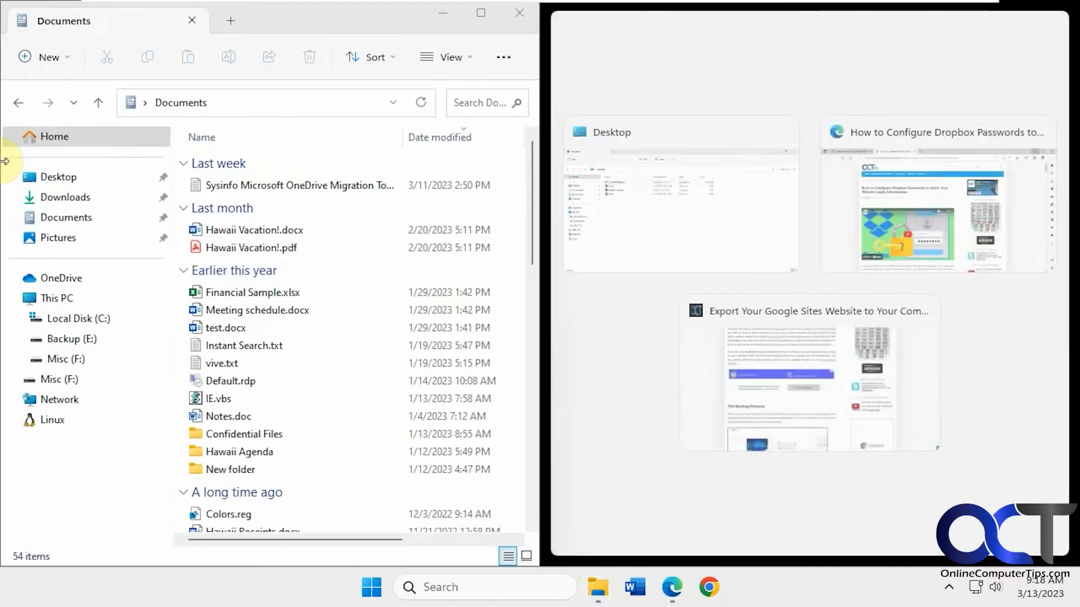
{"action": "left_click", "coordinate": [725, 215]}
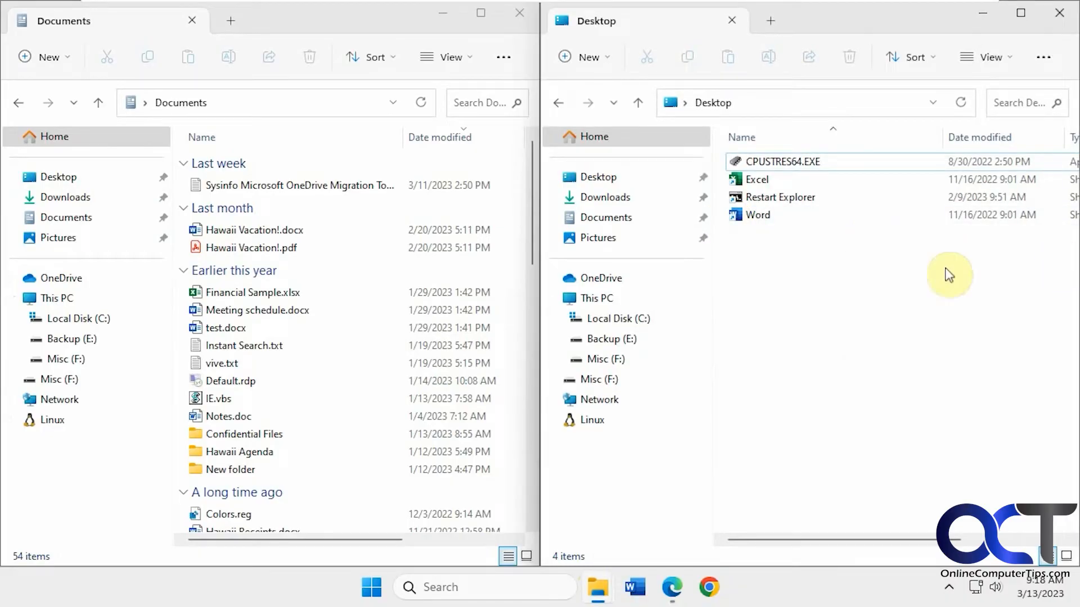
{"action": "left_click", "coordinate": [672, 587]}
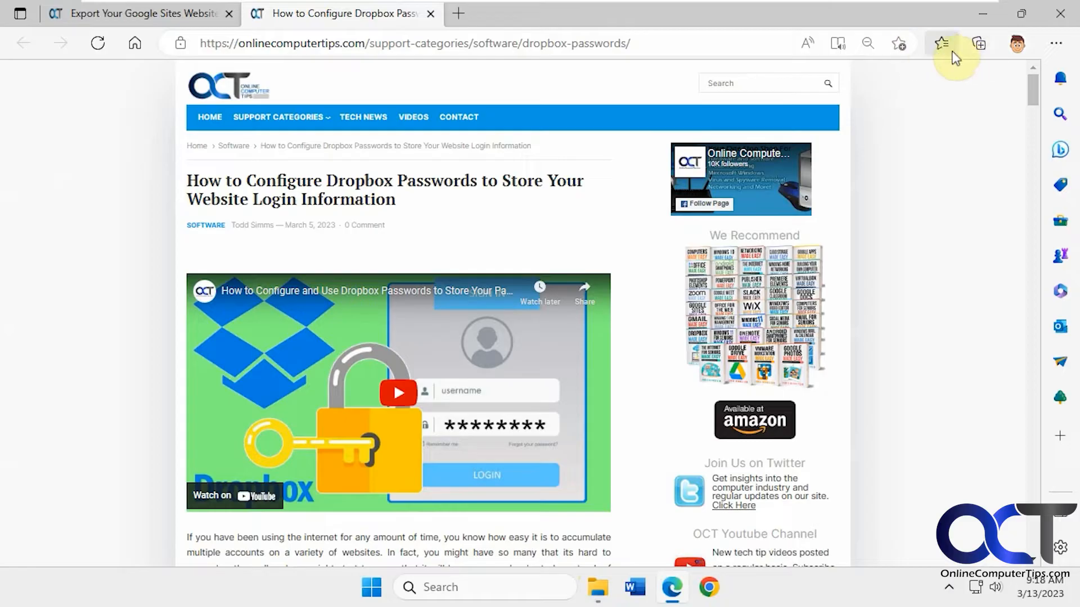
Step: Load edge://flags/#edge-split-screen in a new tab
{"action": "left_click", "coordinate": [458, 13]}
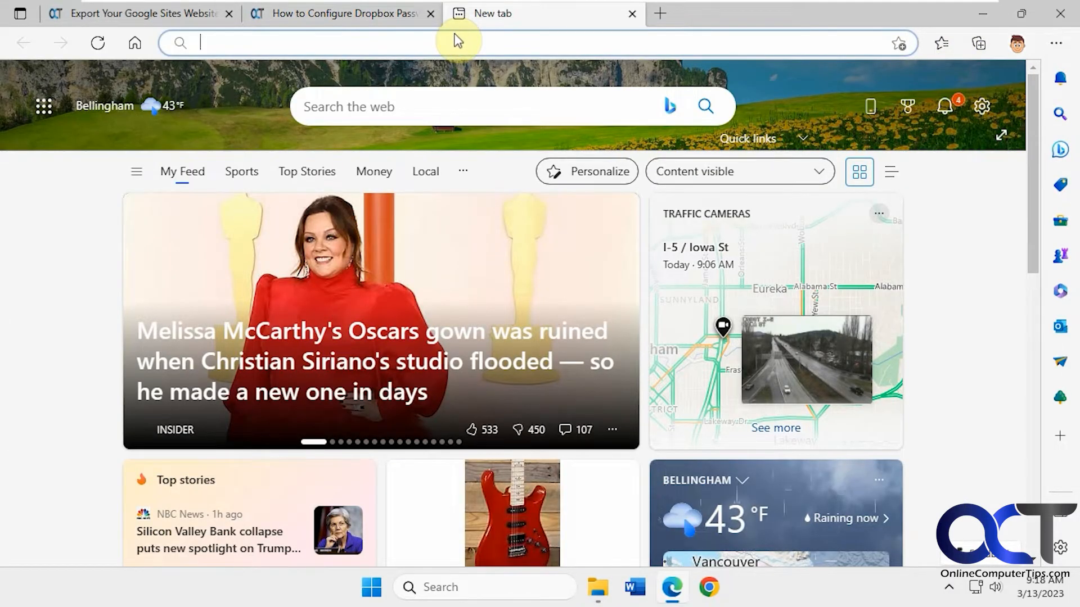
{"action": "type", "text": "edge://flags/#edge-split-screen"}
{"action": "key", "text": "Return"}
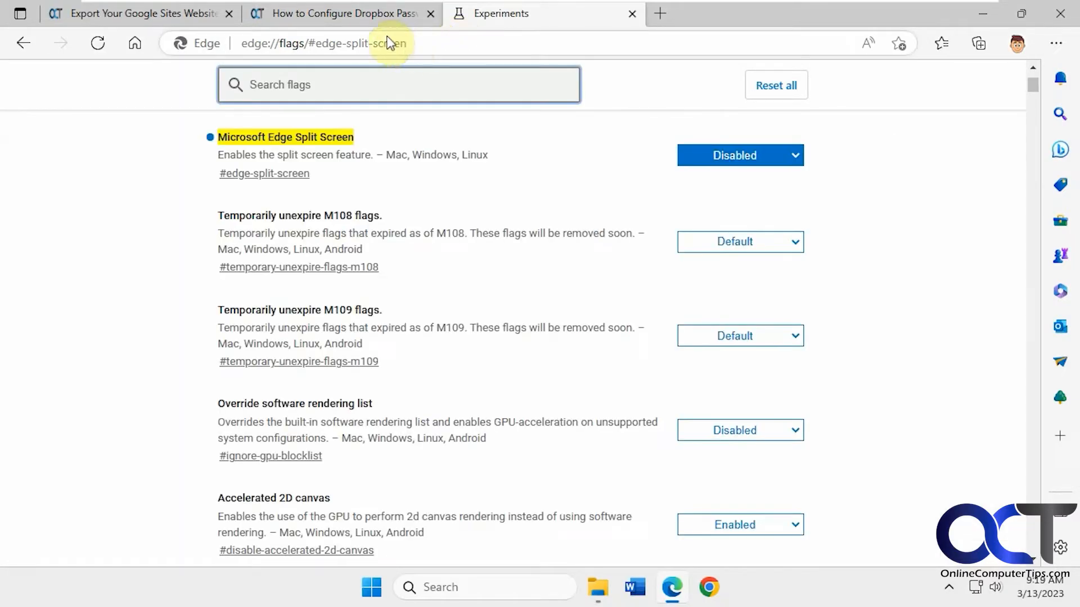
Step: Set the Microsoft Edge Split Screen flag to Enabled and restart the browser
{"action": "left_click", "coordinate": [757, 156]}
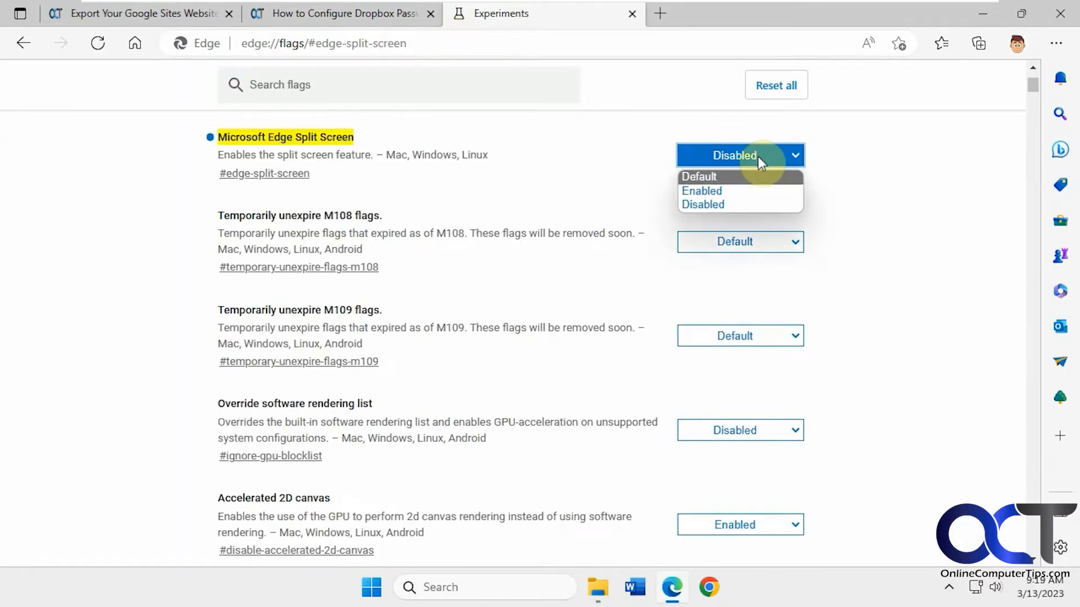
{"action": "left_click", "coordinate": [718, 192]}
{"action": "left_click", "coordinate": [949, 525]}
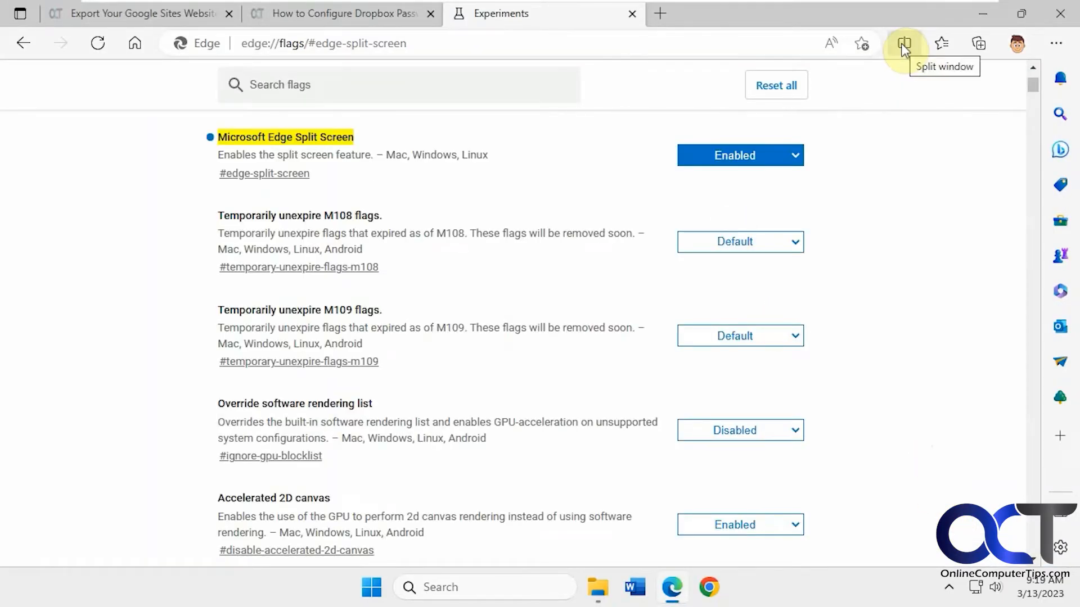
{"action": "left_click", "coordinate": [143, 13]}
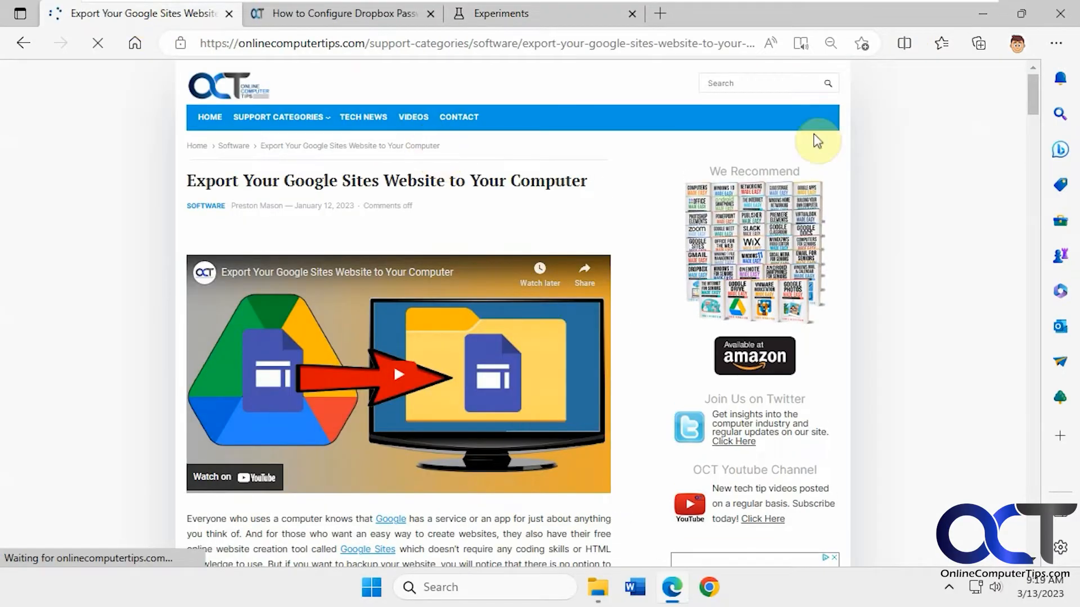
Step: Split the Google Sites tab and show the Dropbox Passwords article in the right pane
{"action": "left_click", "coordinate": [904, 43]}
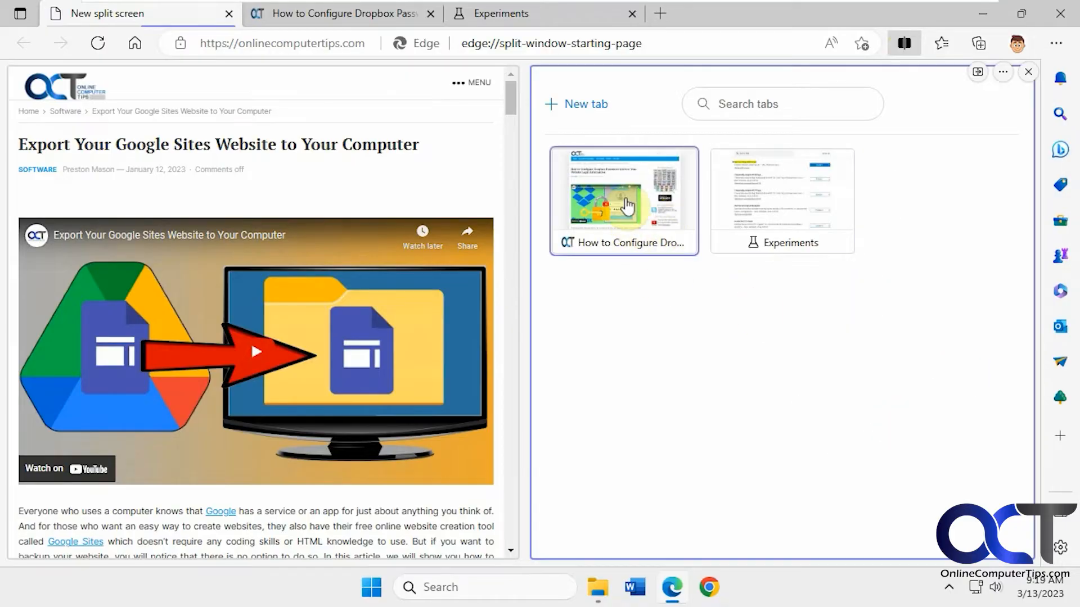
{"action": "left_click", "coordinate": [628, 205]}
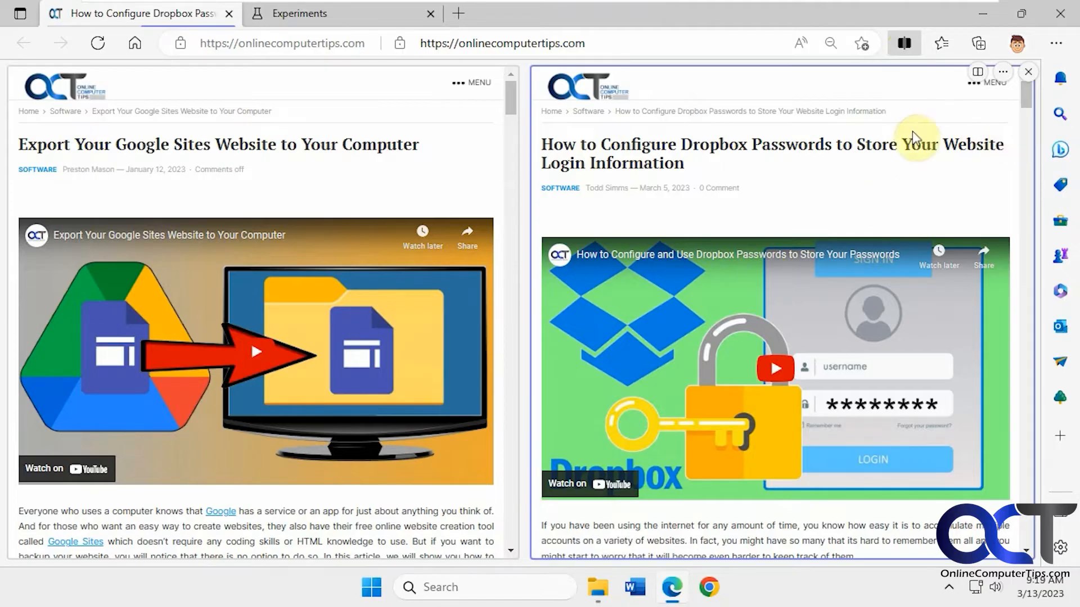
{"action": "scroll", "coordinate": [374, 253], "scroll_direction": "down", "scroll_amount": 5}
{"action": "scroll", "coordinate": [374, 254], "scroll_direction": "down", "scroll_amount": 3}
{"action": "scroll", "coordinate": [829, 213], "scroll_direction": "down", "scroll_amount": 4}
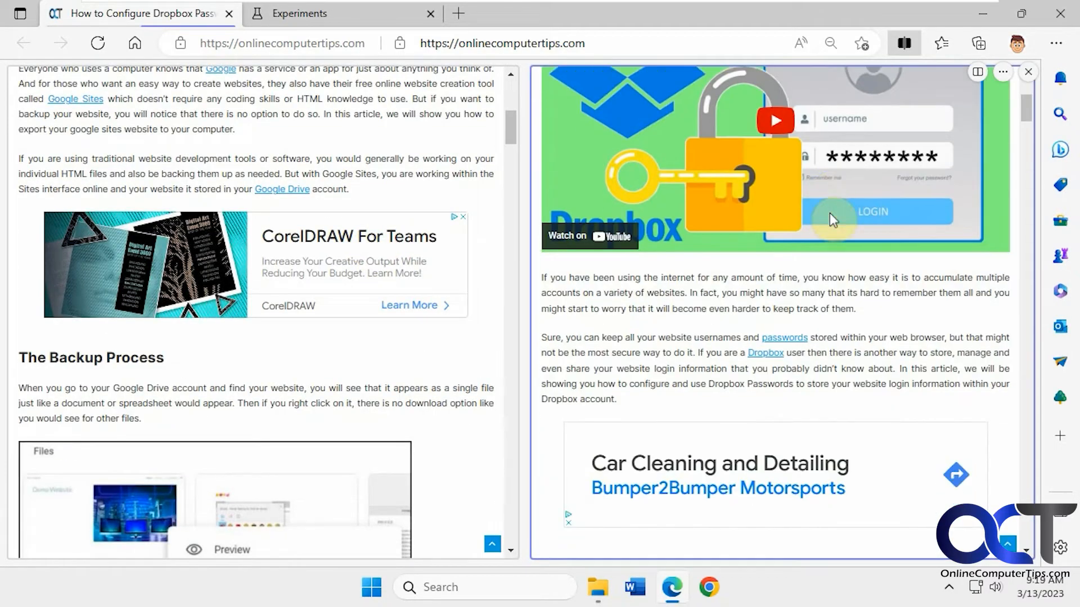
{"action": "scroll", "coordinate": [830, 213], "scroll_direction": "down", "scroll_amount": 4}
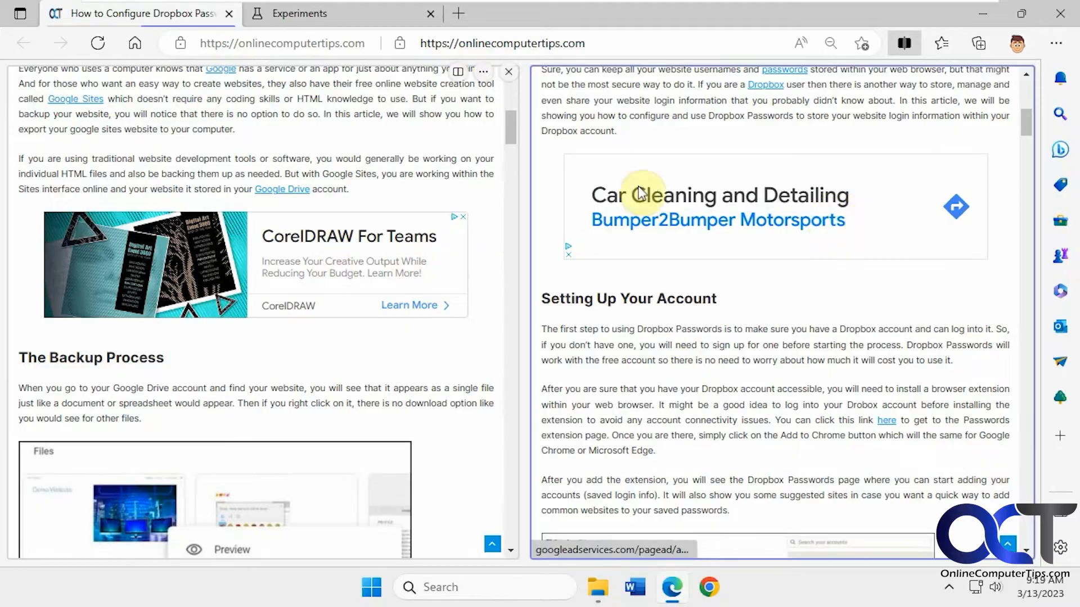
{"action": "left_click", "coordinate": [1004, 72]}
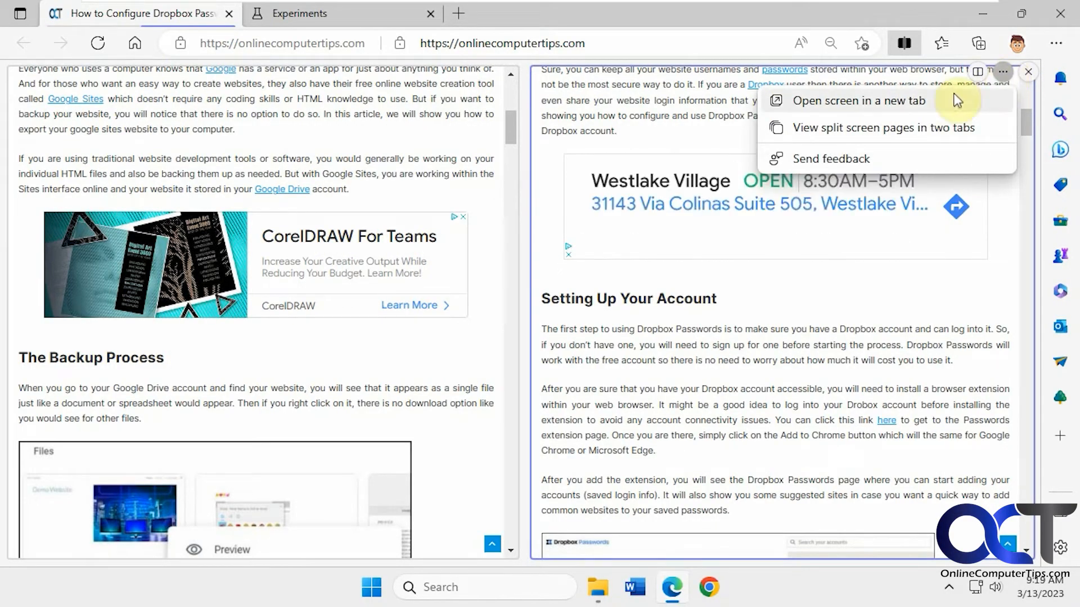
Step: Move the right pane's Dropbox article into its own tab and compare it with the split tab
{"action": "left_click", "coordinate": [859, 101]}
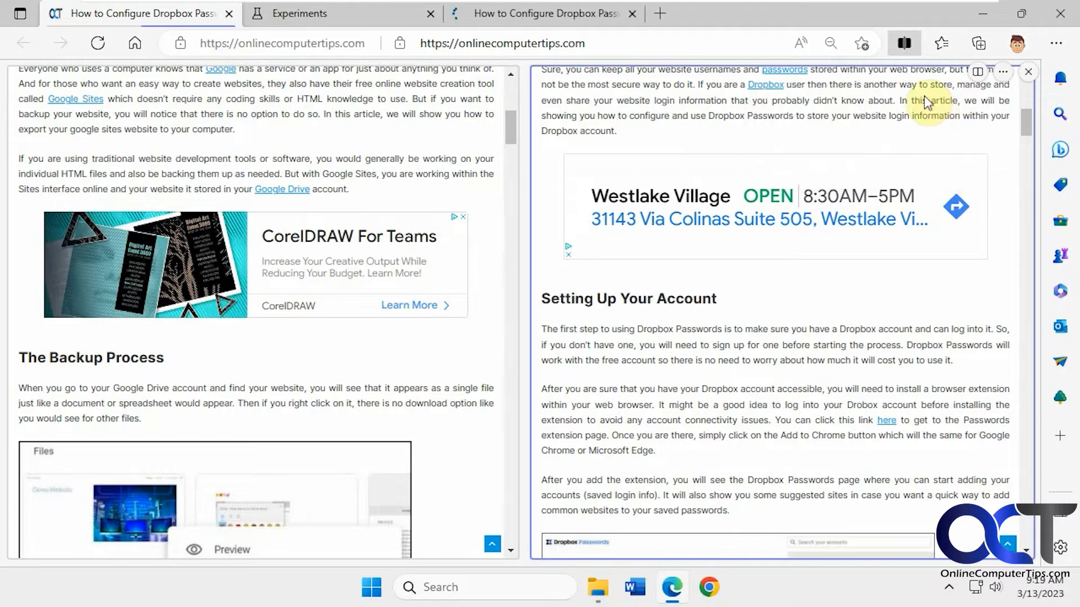
{"action": "left_click", "coordinate": [558, 13]}
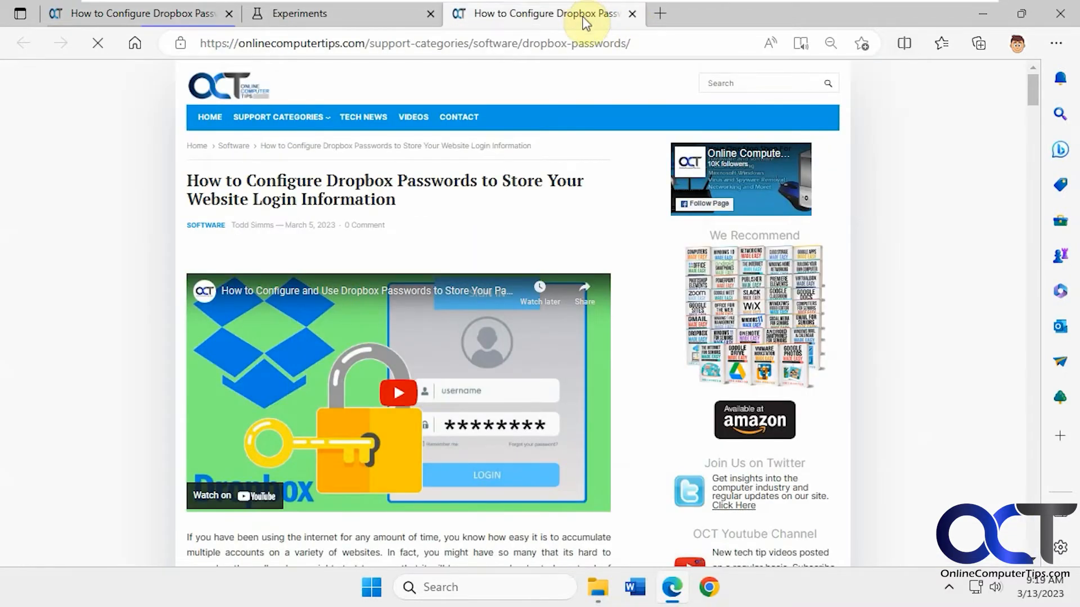
{"action": "left_click", "coordinate": [161, 14]}
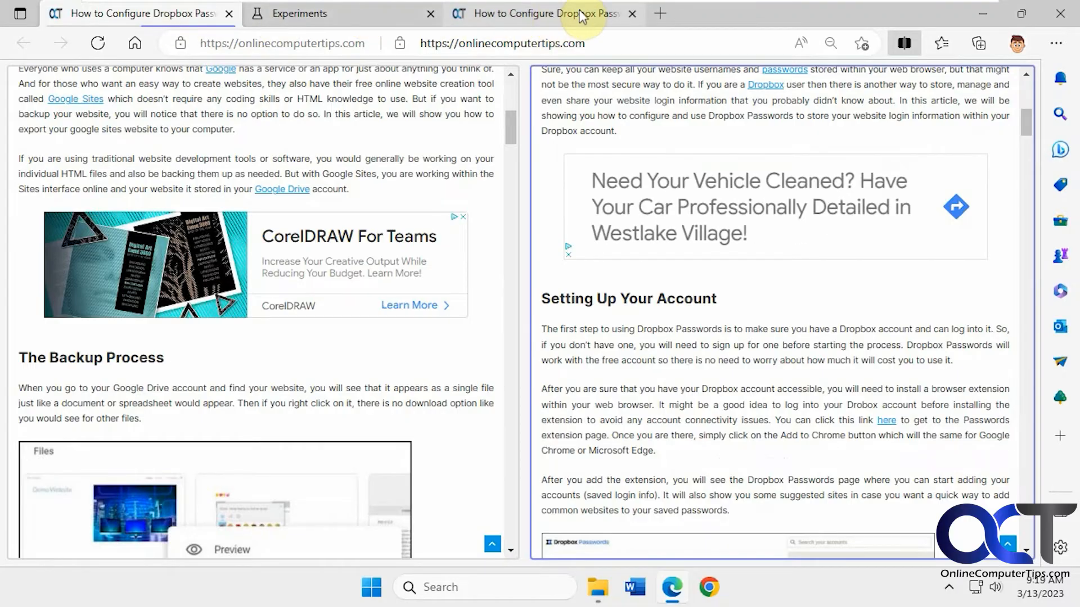
{"action": "left_click", "coordinate": [558, 14]}
{"action": "left_click", "coordinate": [161, 13]}
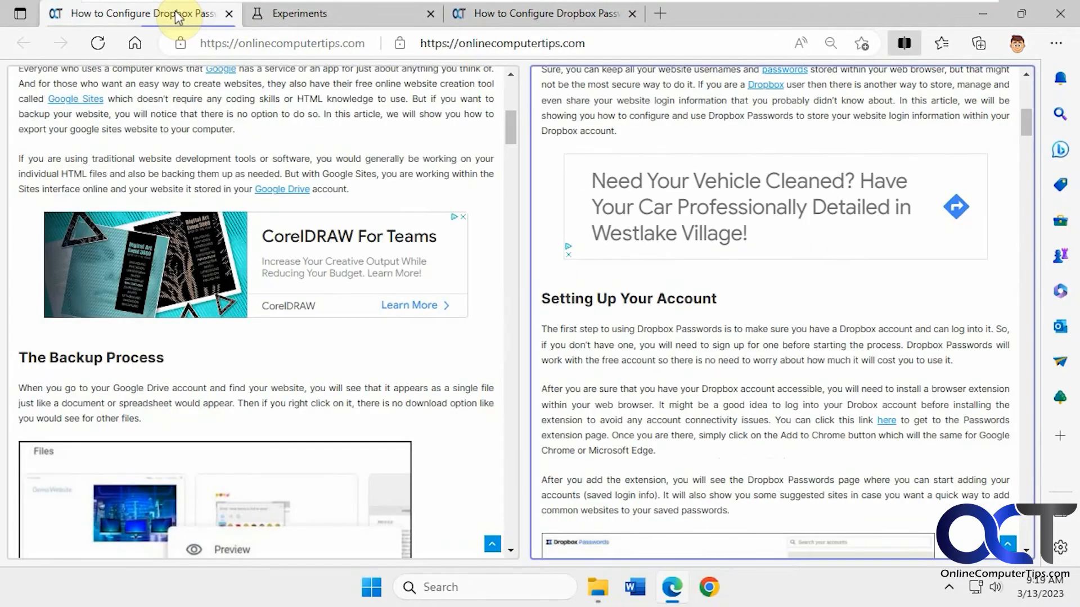
{"action": "left_click", "coordinate": [383, 17]}
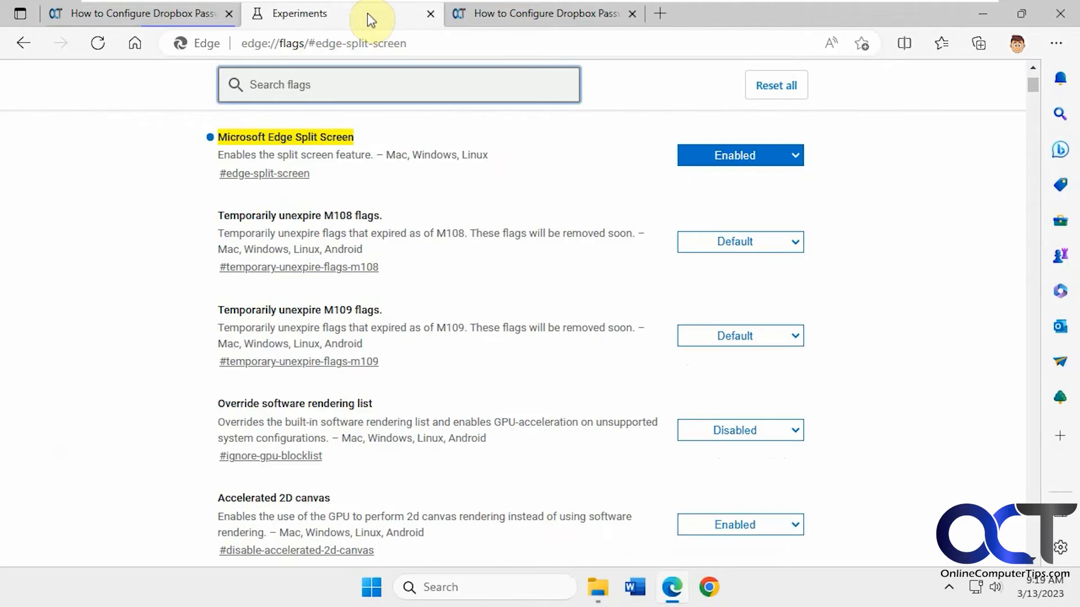
Step: Check the Split Screen flag stays Enabled and return to the split tab
{"action": "left_click", "coordinate": [747, 159]}
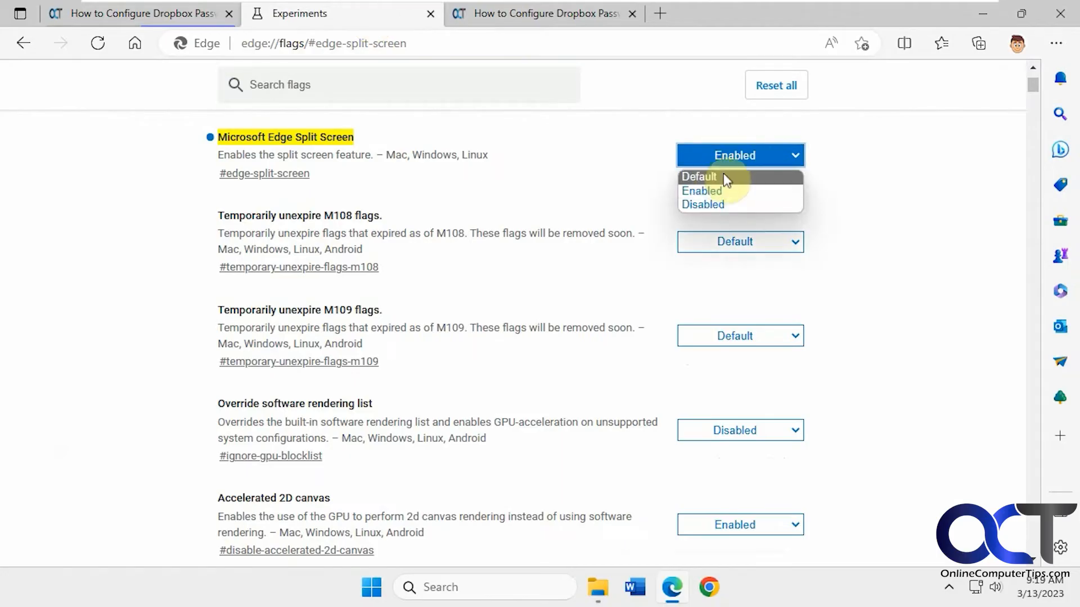
{"action": "left_click", "coordinate": [872, 154]}
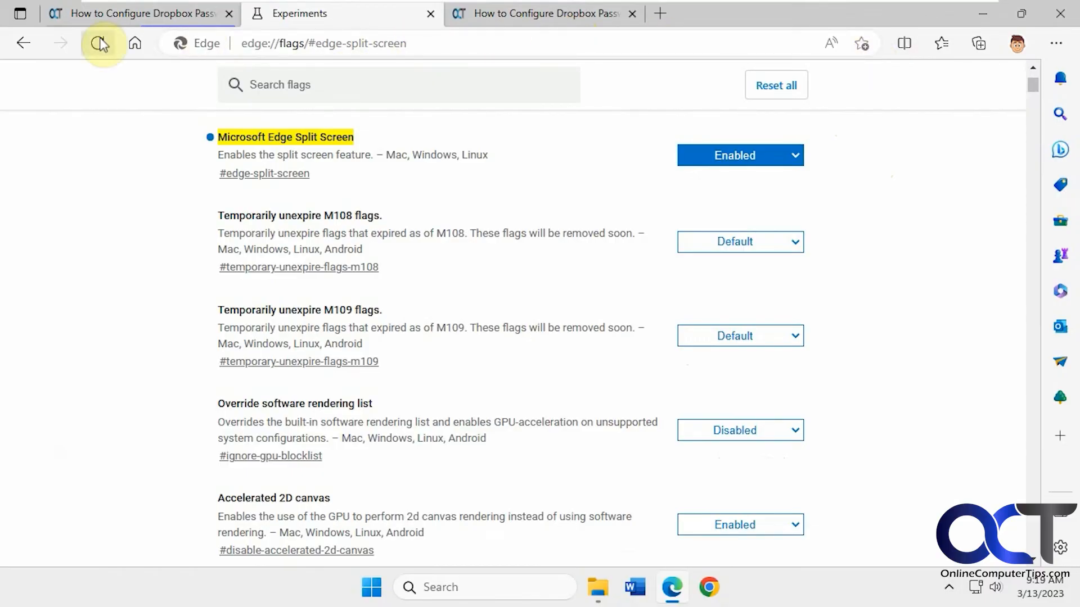
{"action": "left_click", "coordinate": [135, 14]}
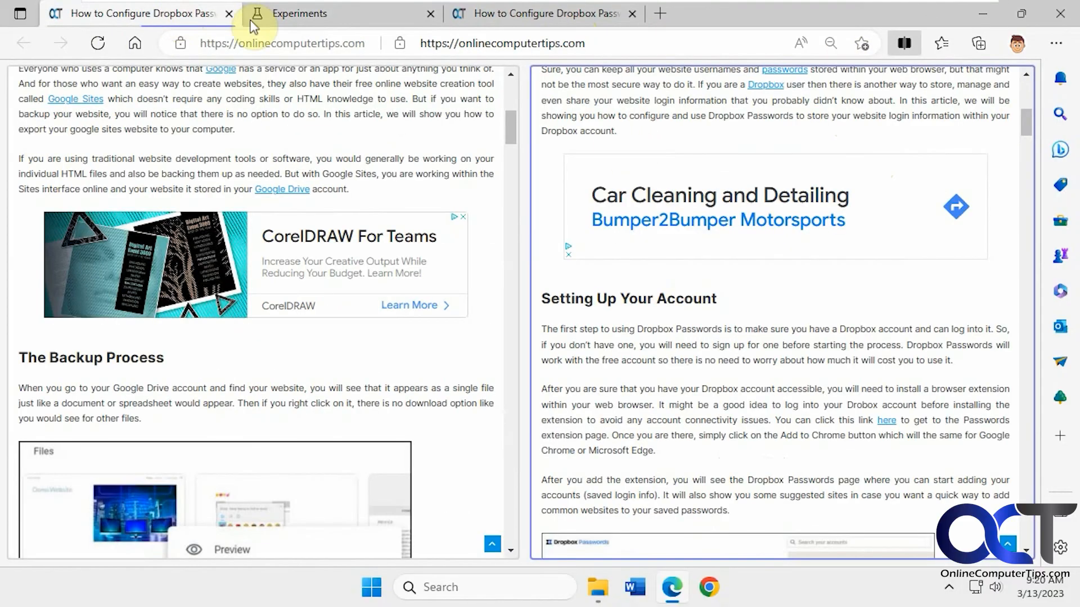
{"action": "mouse_move", "coordinate": [776, 254]}
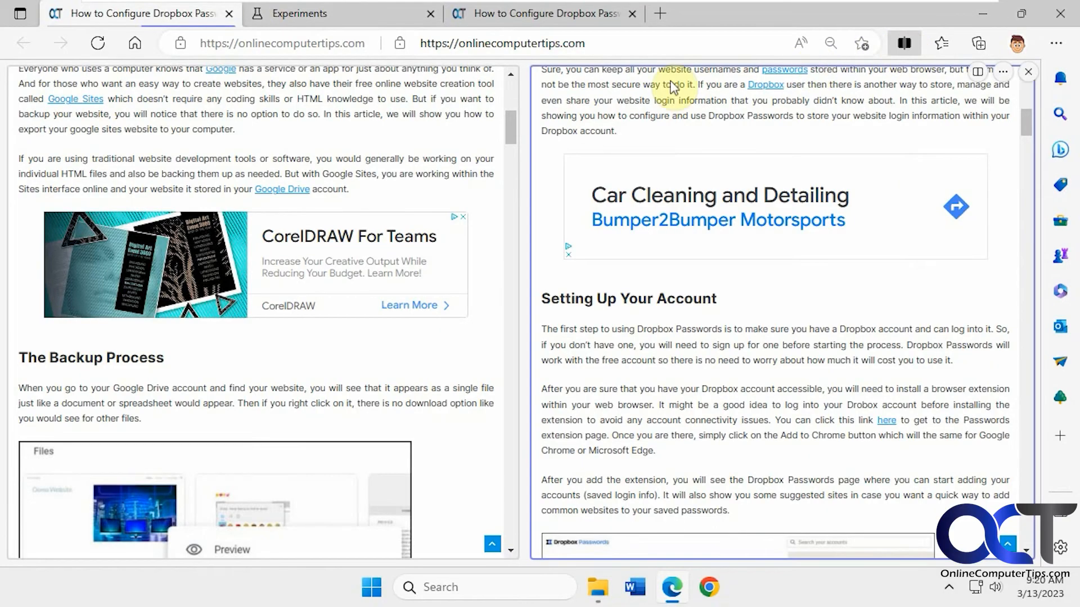
Step: Close the right pane so the Google Sites article fills the tab
{"action": "left_click", "coordinate": [1029, 72]}
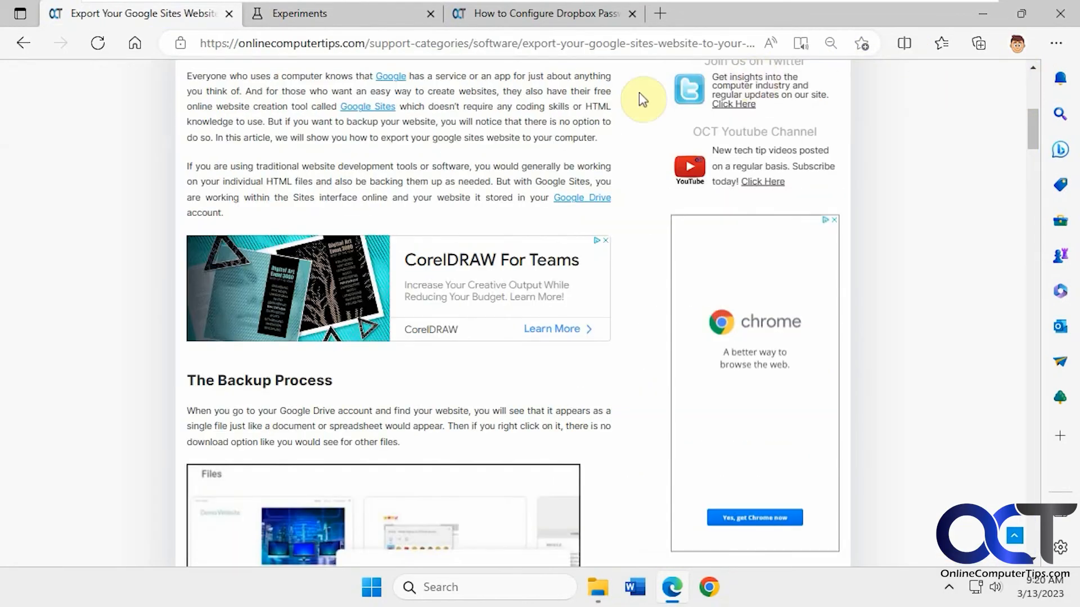